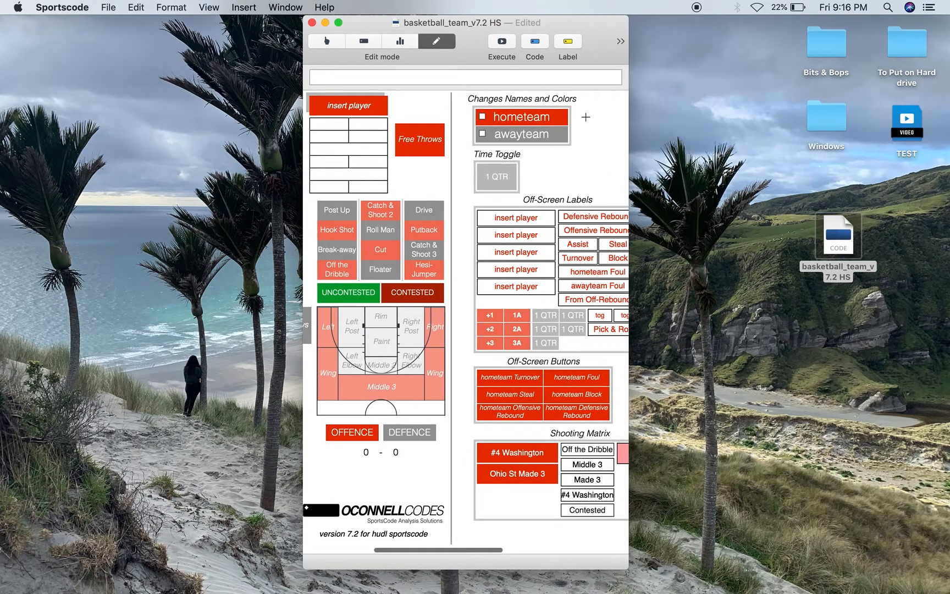
- Rename the hometeam button under Changes Names and Colors as "Ohio St"
{"action": "left_click", "coordinate": [584, 116]}
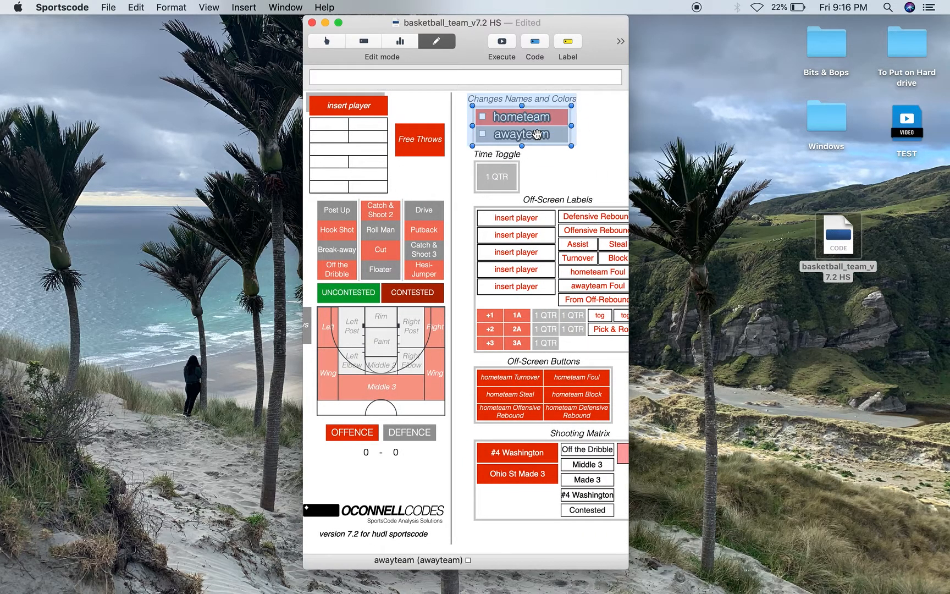
{"action": "left_click", "coordinate": [594, 134]}
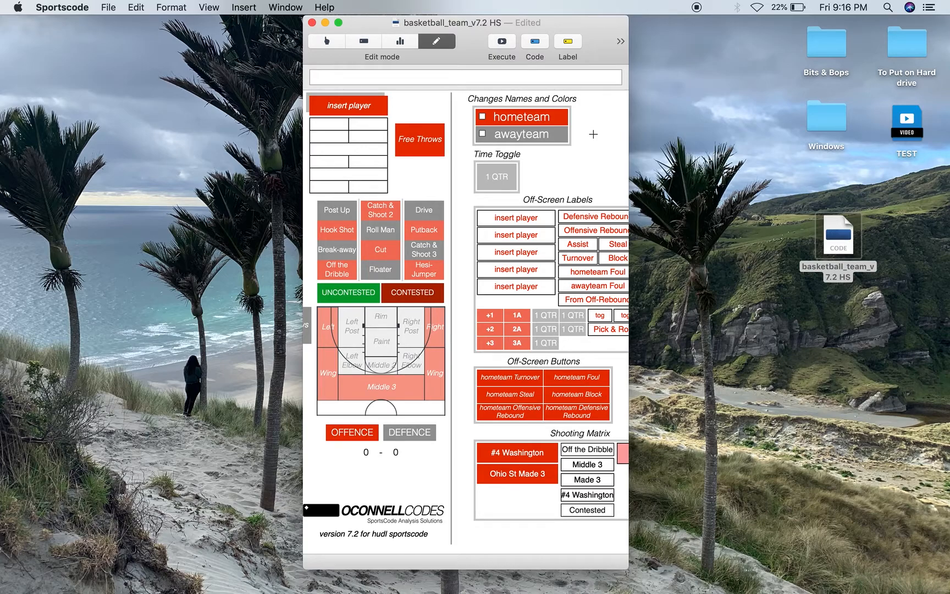
{"action": "left_click", "coordinate": [557, 119]}
{"action": "double_click", "coordinate": [557, 119]}
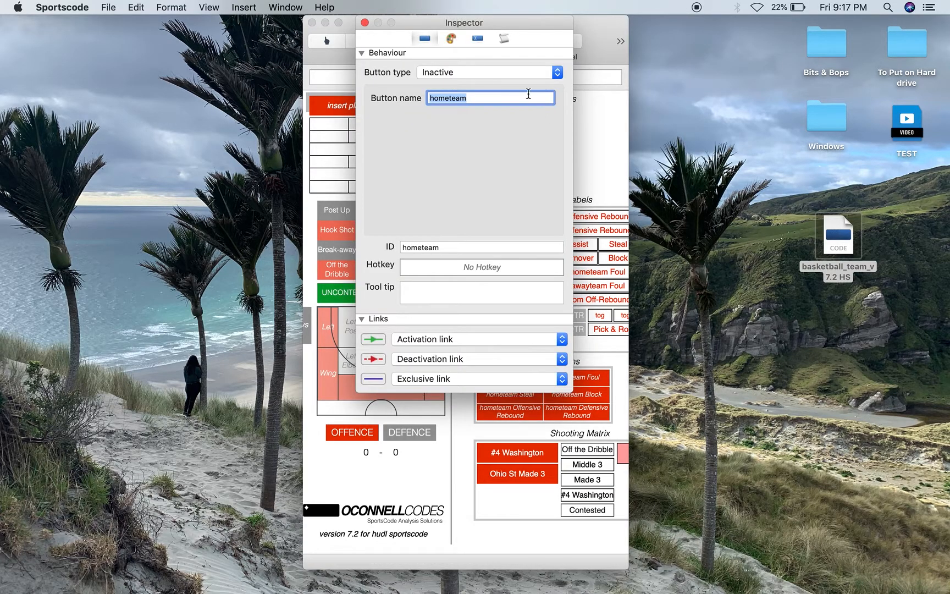
{"action": "type", "text": "Ohi"}
{"action": "left_click_drag", "start_coordinate": [499, 23], "coordinate": [356, 22]}
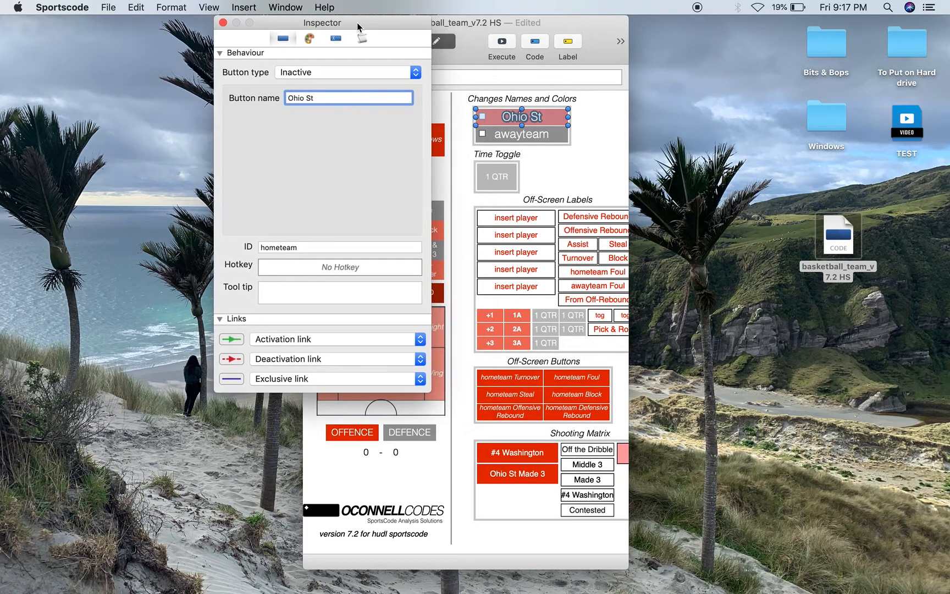
- Rename the awayteam button as "Michigan" and set its background colour to dark blue
{"action": "left_click", "coordinate": [521, 134]}
{"action": "type", "text": "Michigan"}
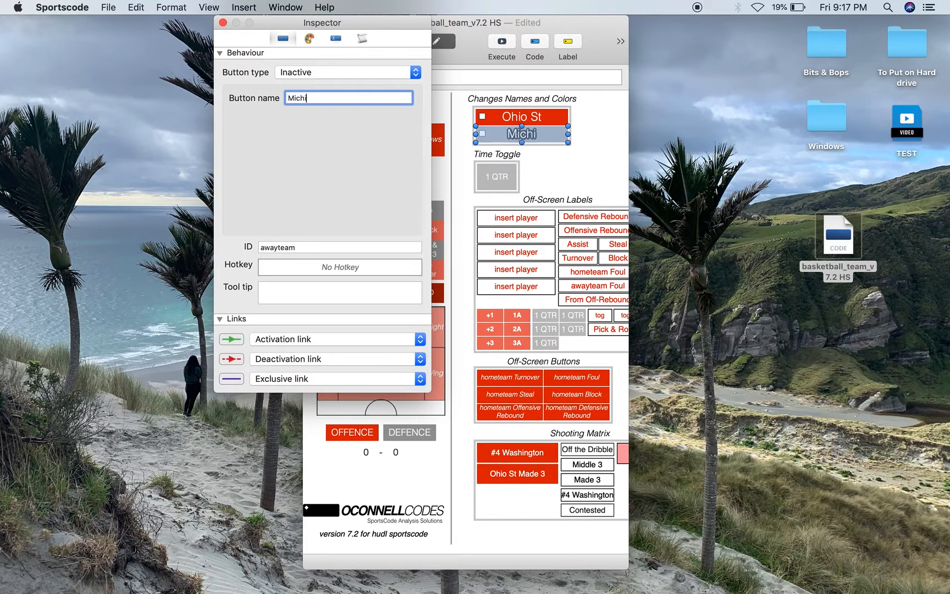
{"action": "left_click", "coordinate": [310, 40]}
{"action": "left_click", "coordinate": [249, 144]}
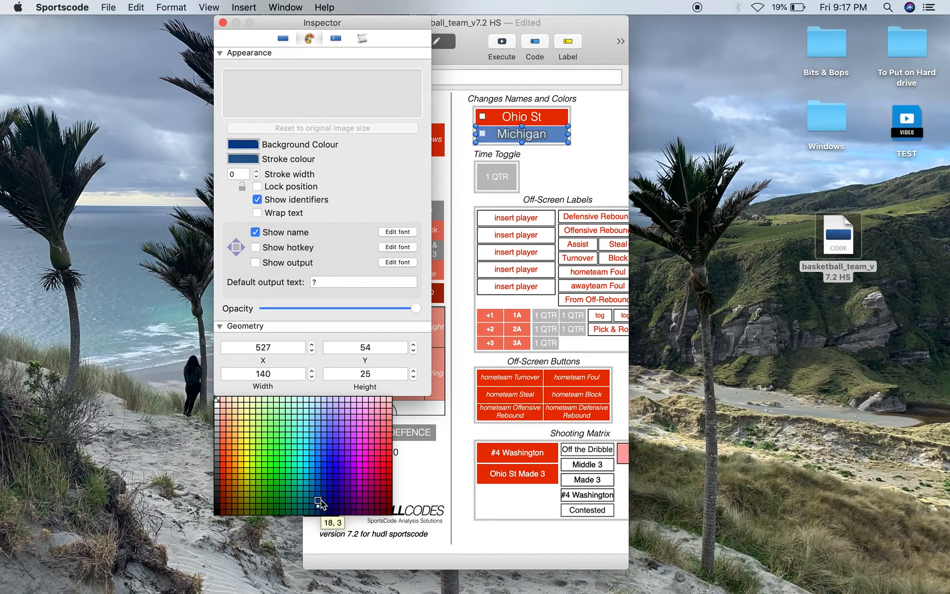
{"action": "left_click", "coordinate": [323, 502]}
{"action": "left_click", "coordinate": [223, 23]}
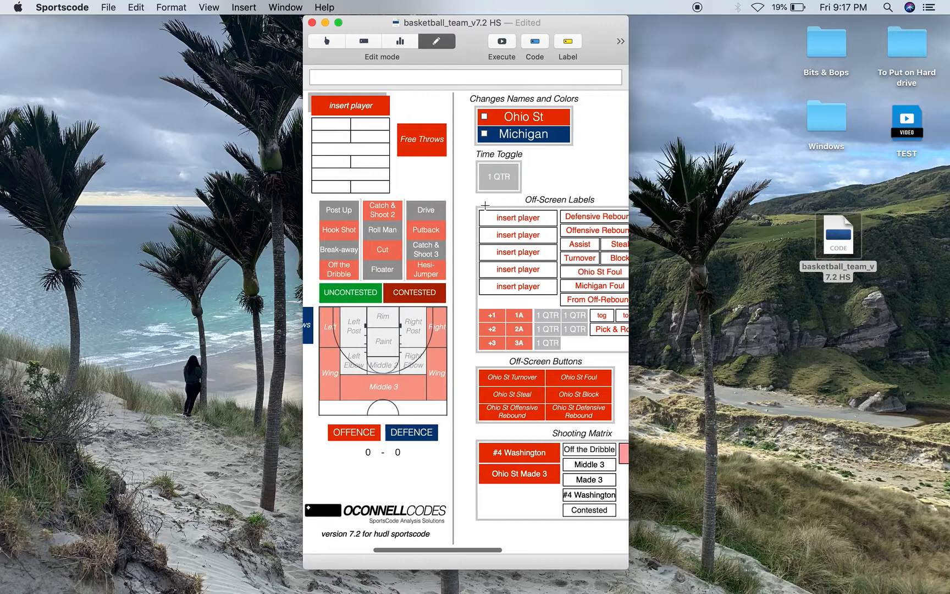
- Try the DEFENCE and OFFENCE buttons in code mode to check how the team names and colours carry through the window
{"action": "scroll", "coordinate": [485, 205], "scroll_direction": "left", "scroll_amount": 3}
{"action": "scroll", "coordinate": [486, 205], "scroll_direction": "left", "scroll_amount": 4}
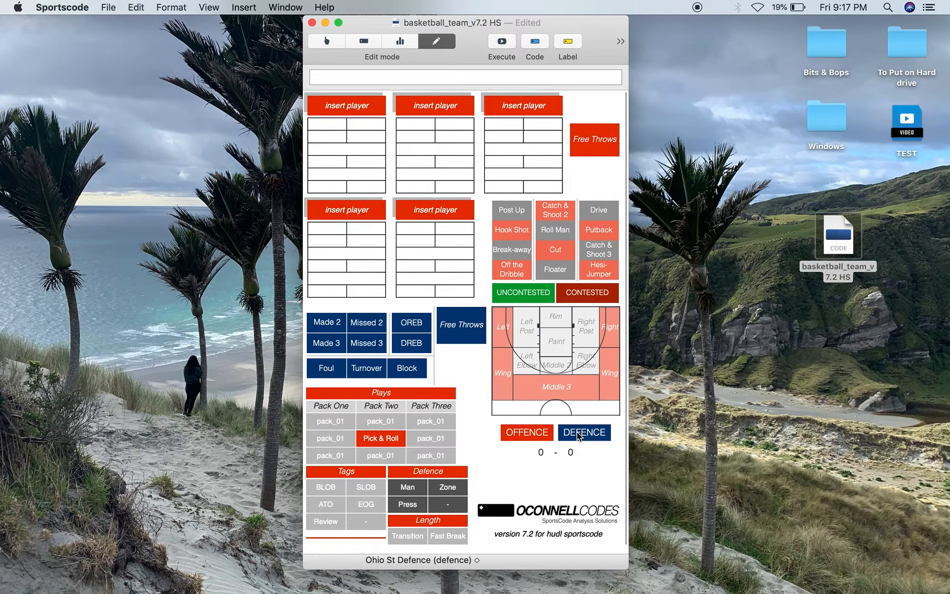
{"action": "scroll", "coordinate": [577, 433], "scroll_direction": "right", "scroll_amount": 3}
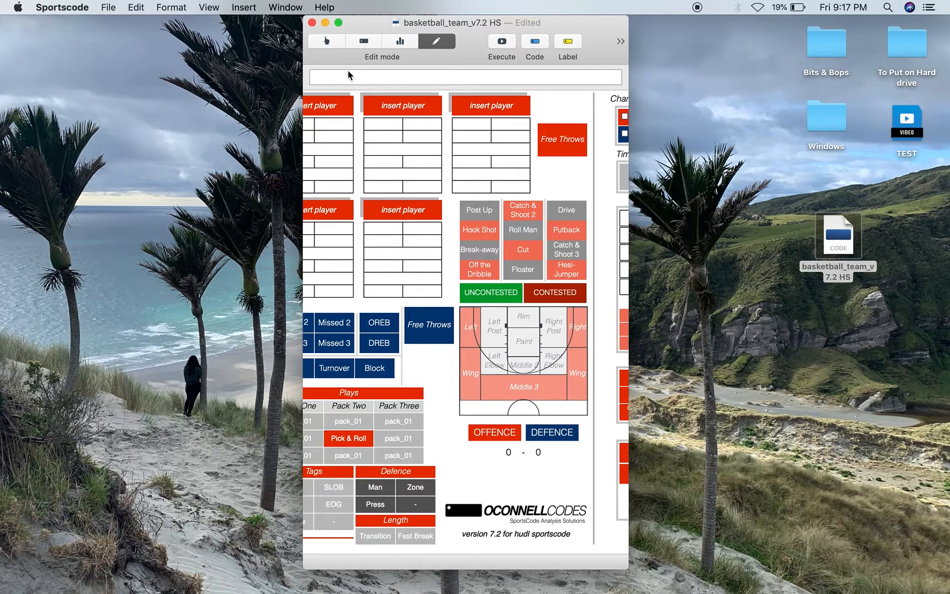
{"action": "left_click", "coordinate": [333, 47]}
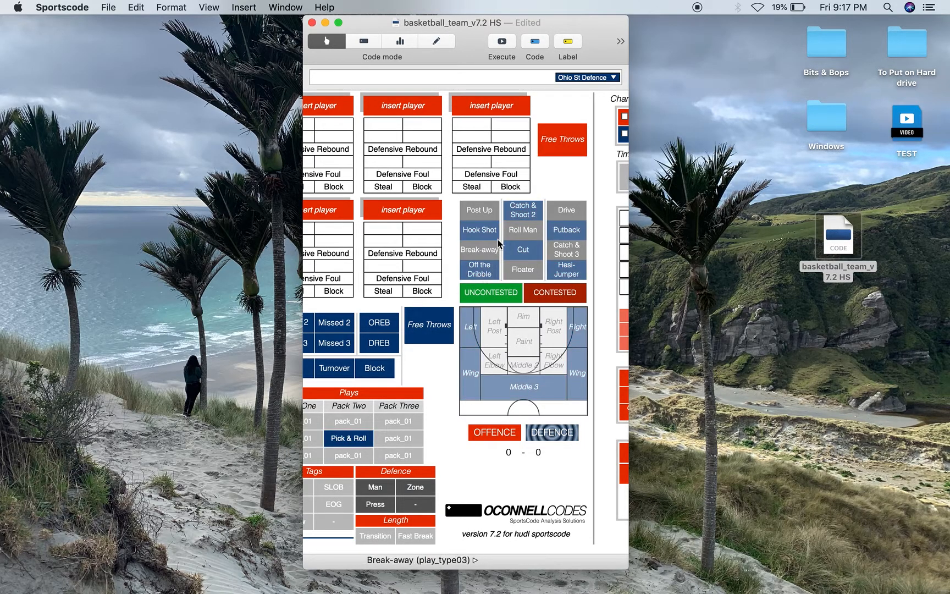
{"action": "left_click", "coordinate": [495, 432]}
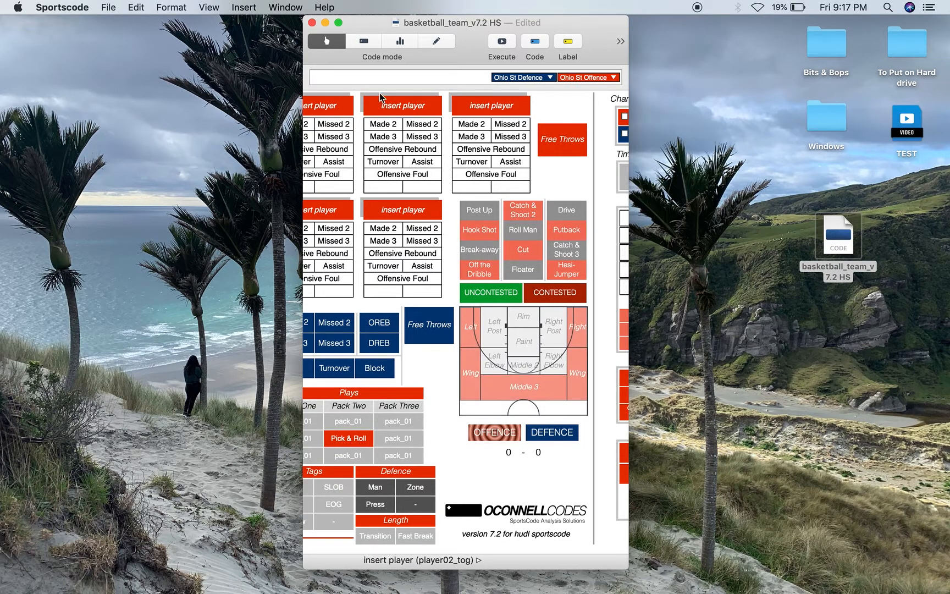
- In edit mode, import osu_2019-20.csv as alternate names for all roster buttons under Player 1 to Player 5, excluding the divider lines
{"action": "left_click", "coordinate": [436, 41]}
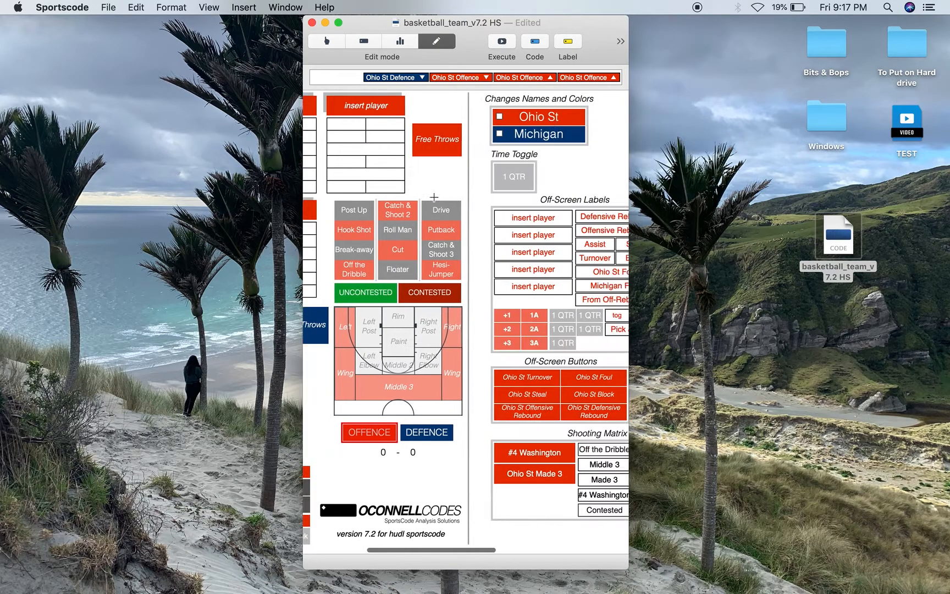
{"action": "scroll", "coordinate": [434, 197], "scroll_direction": "right", "scroll_amount": 10}
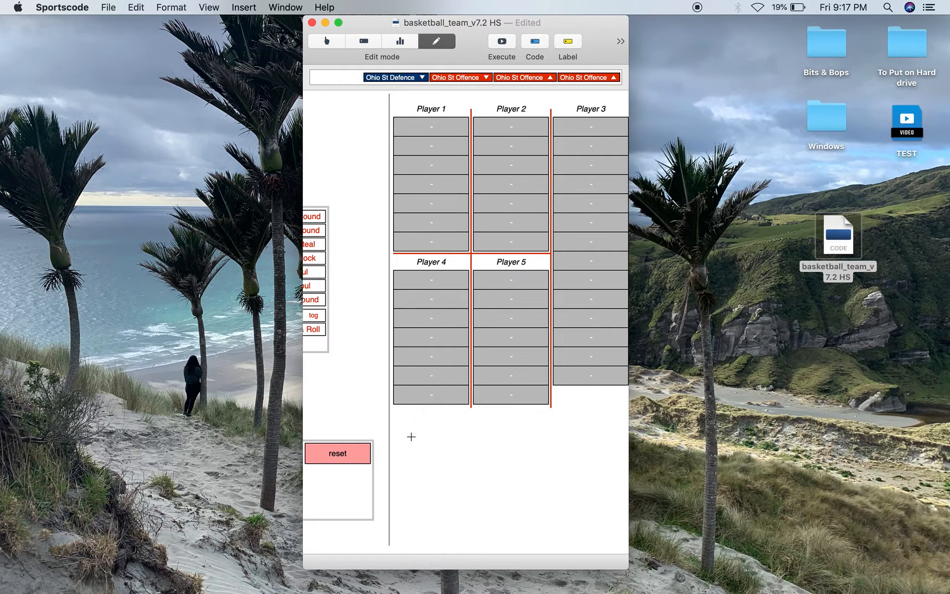
{"action": "left_click_drag", "start_coordinate": [412, 437], "coordinate": [595, 133]}
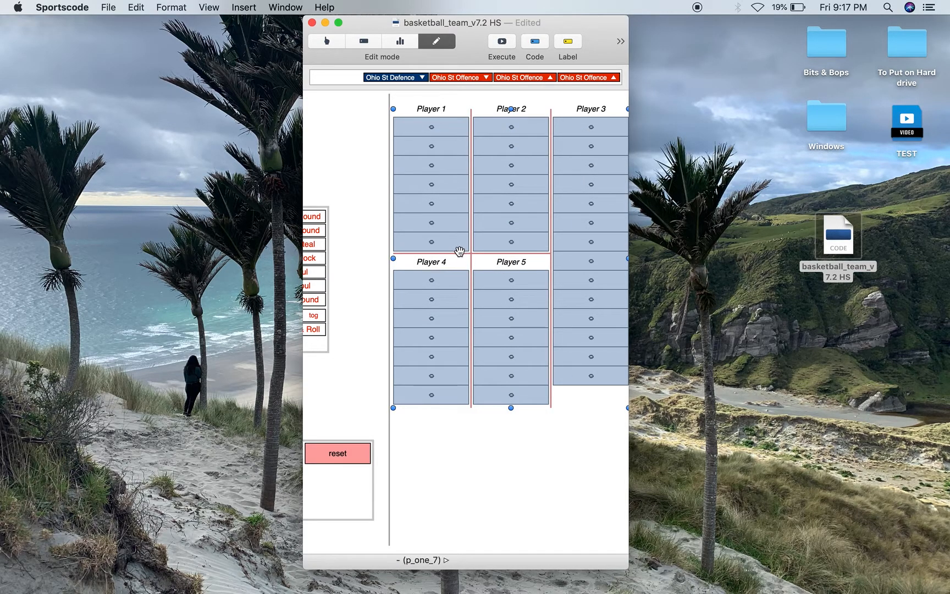
{"action": "left_click", "coordinate": [551, 238], "text": "shift"}
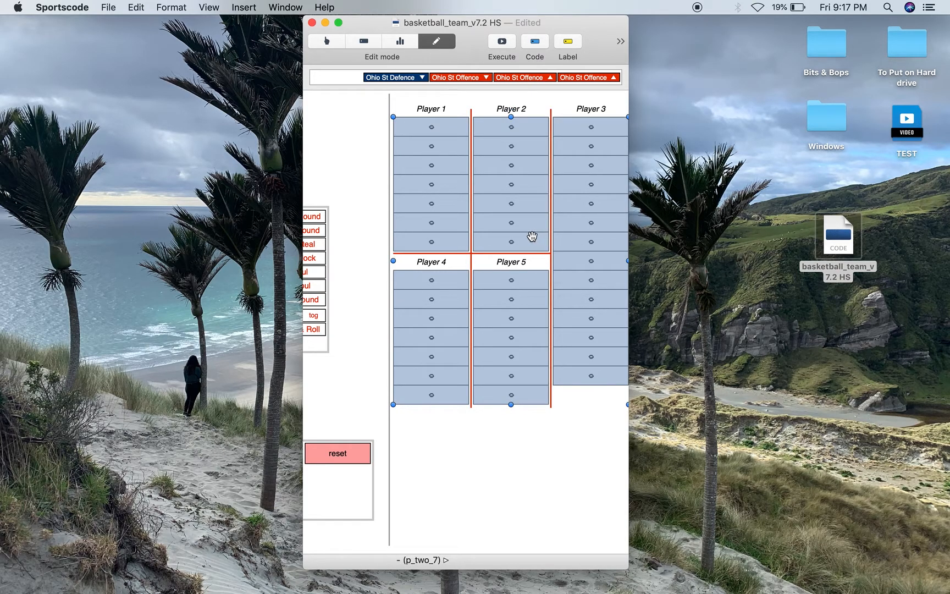
{"action": "double_click", "coordinate": [532, 237]}
{"action": "left_click", "coordinate": [343, 38]}
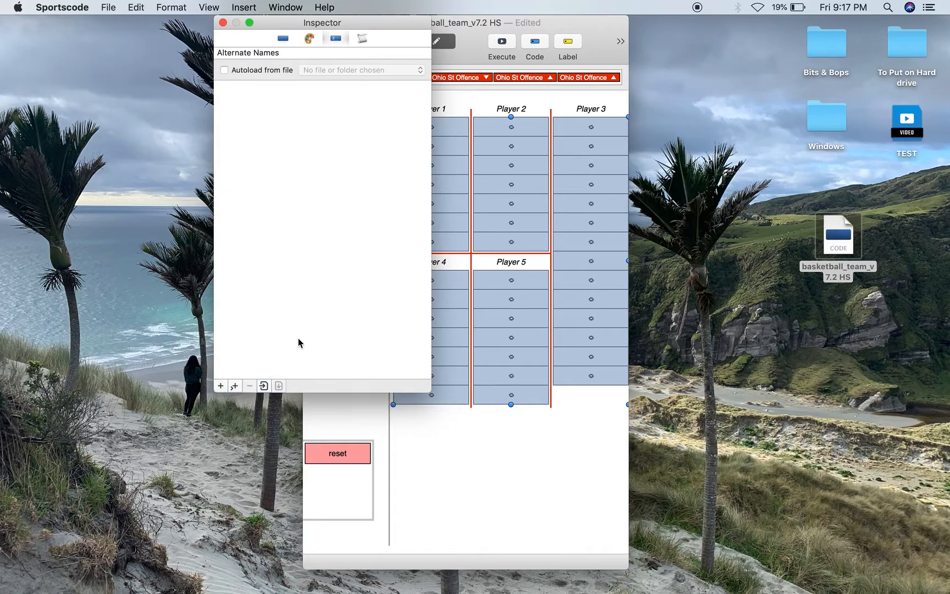
{"action": "left_click", "coordinate": [264, 388]}
{"action": "left_click", "coordinate": [379, 160]}
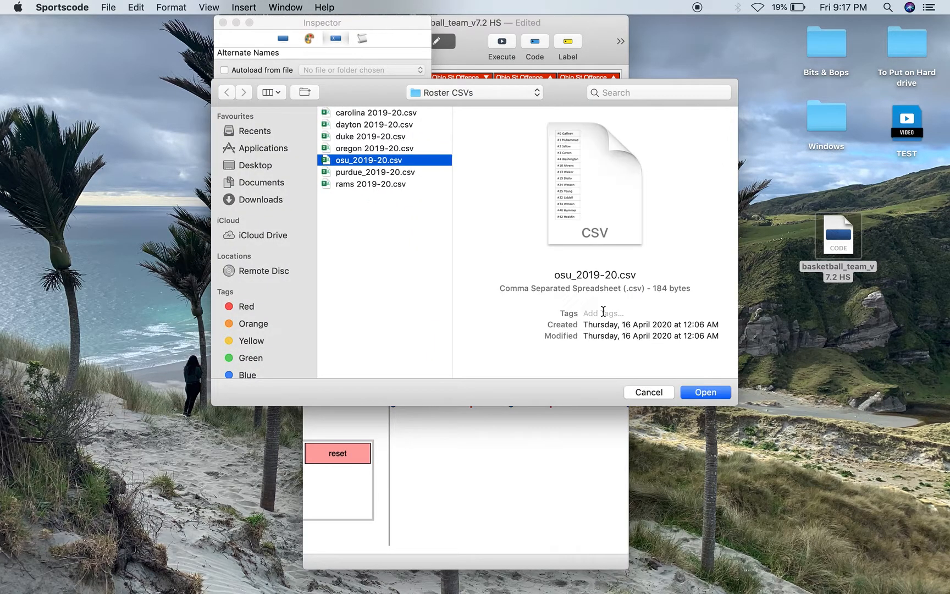
{"action": "left_click", "coordinate": [712, 394]}
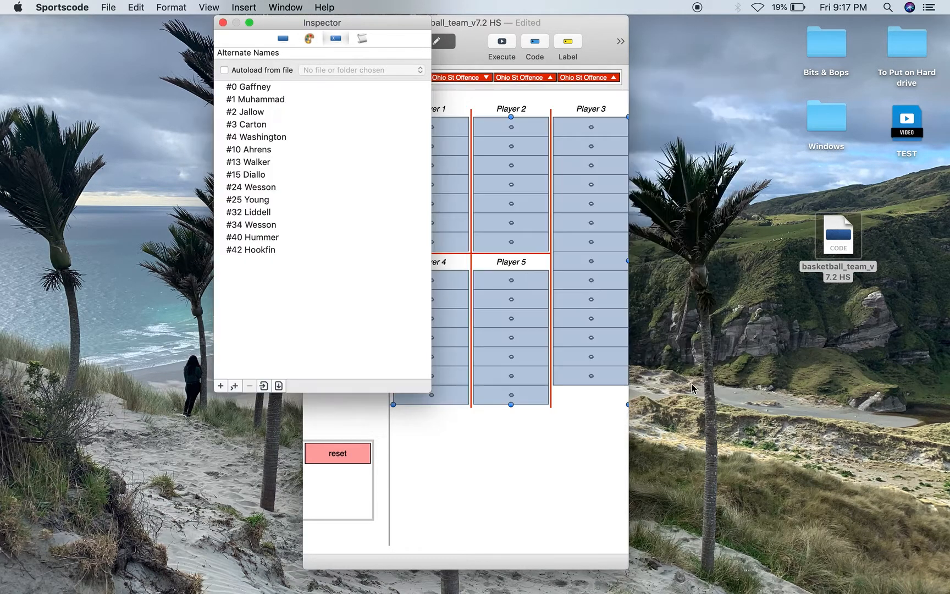
{"action": "left_click", "coordinate": [223, 23]}
{"action": "left_click", "coordinate": [429, 437]}
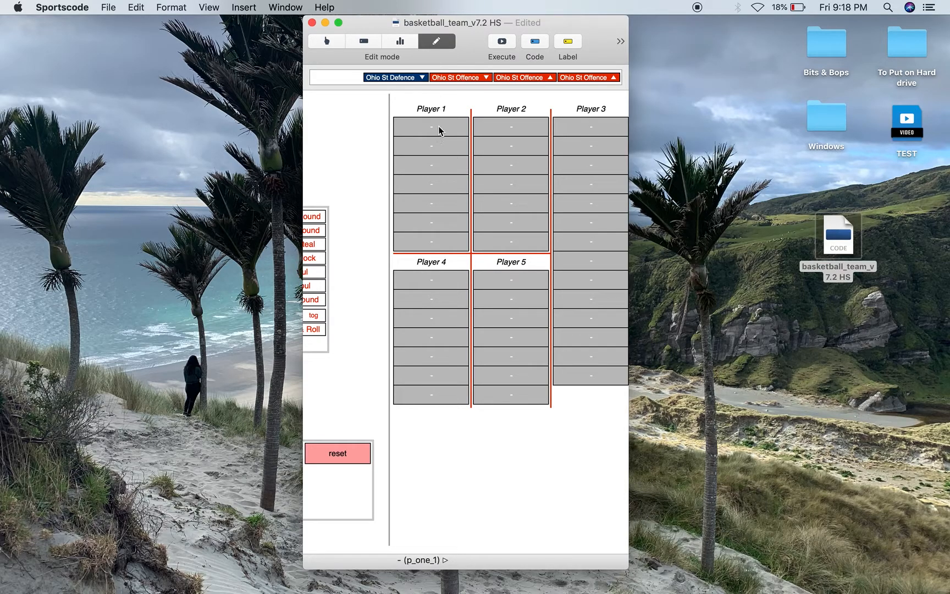
- Rename the first roster button under Player 5 with the imported #34 entry and the first under Player 4 with the #24 entry
{"action": "right_click", "coordinate": [519, 283]}
{"action": "mouse_move", "coordinate": [594, 315]}
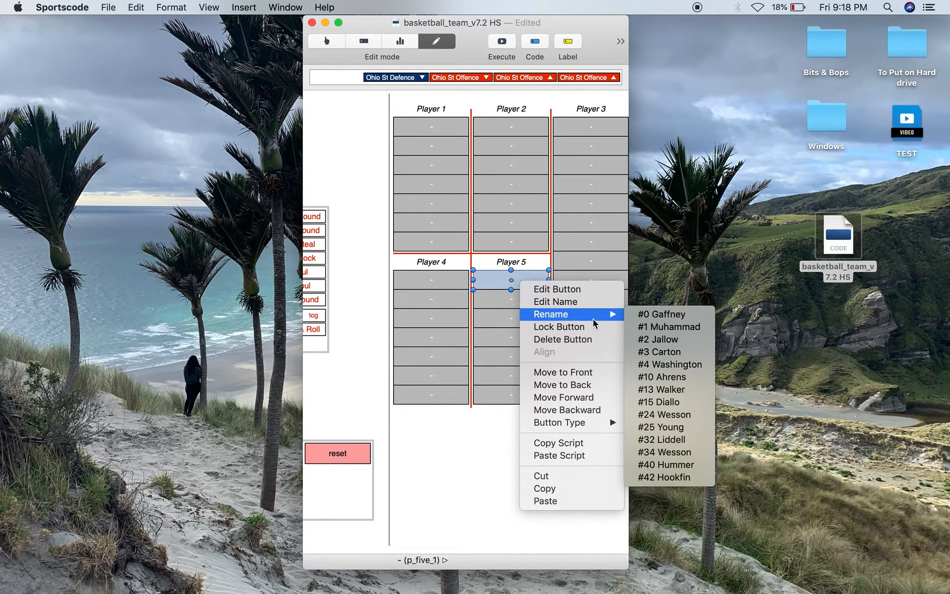
{"action": "left_click", "coordinate": [686, 453]}
{"action": "right_click", "coordinate": [448, 287]}
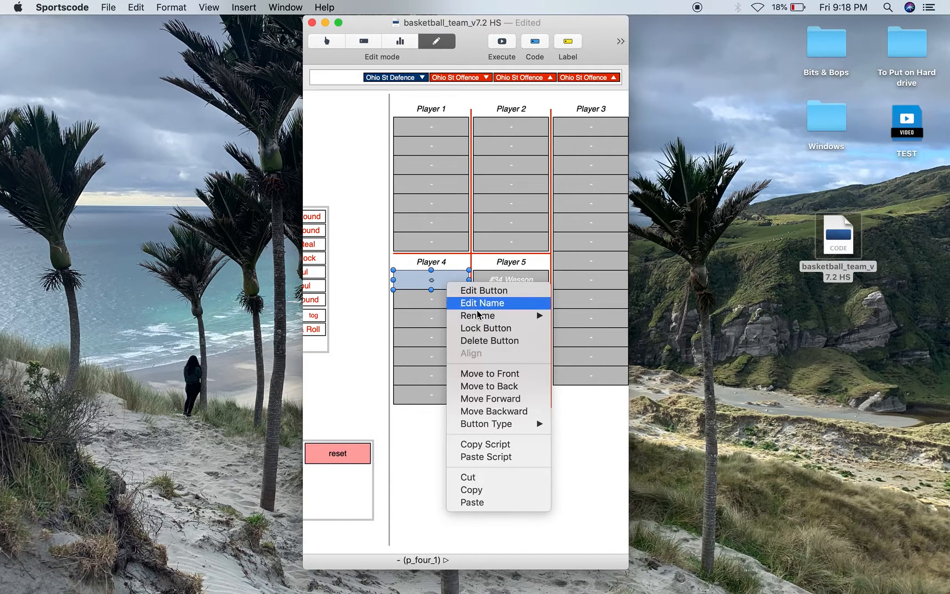
{"action": "mouse_move", "coordinate": [478, 315]}
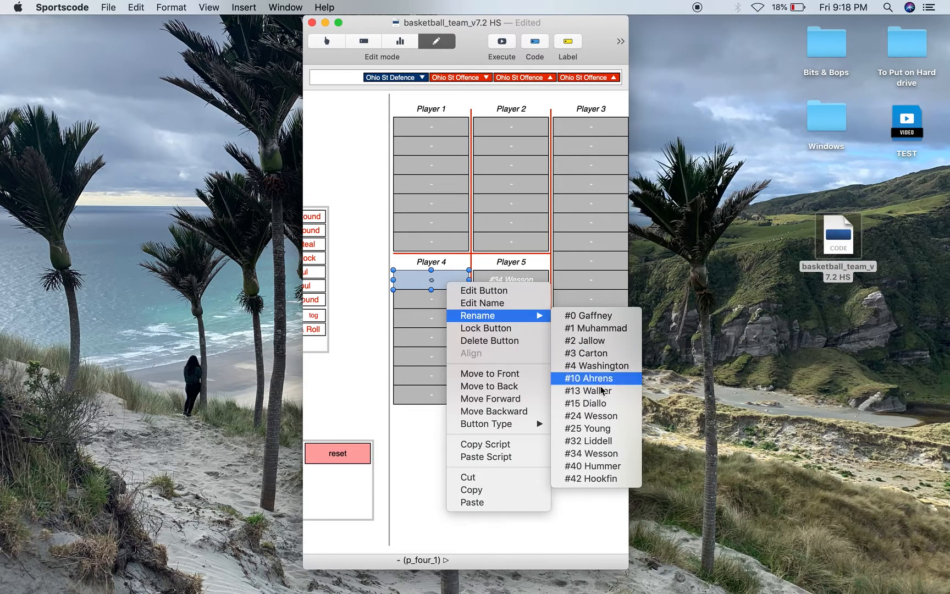
{"action": "left_click", "coordinate": [591, 416]}
- Rename the first roster buttons under Player 1, Player 2 and Player 3 with the imported #1, #4 and #13 entries
{"action": "right_click", "coordinate": [431, 121]}
{"action": "mouse_move", "coordinate": [454, 156]}
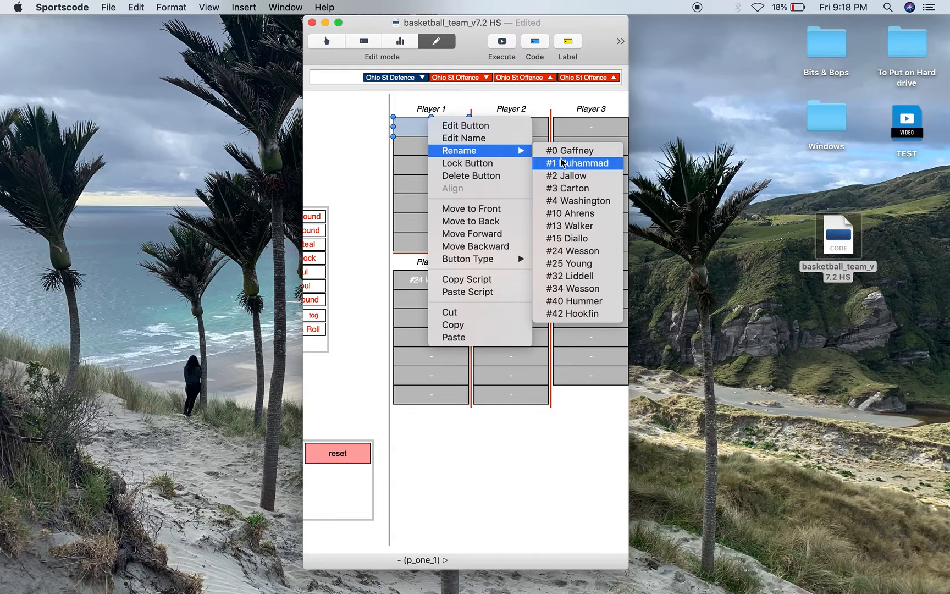
{"action": "left_click", "coordinate": [550, 163]}
{"action": "right_click", "coordinate": [519, 130]}
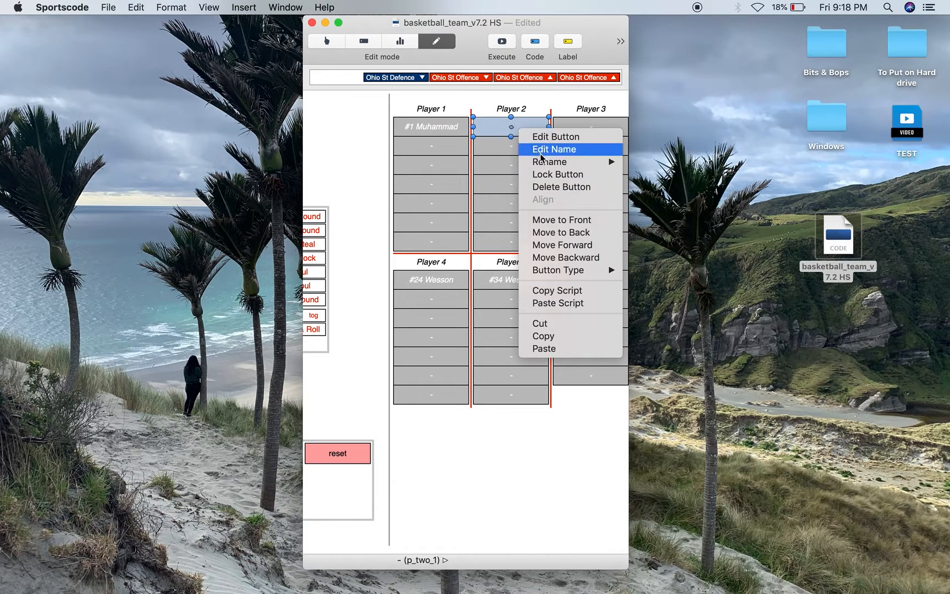
{"action": "mouse_move", "coordinate": [553, 161]}
{"action": "left_click", "coordinate": [670, 213]}
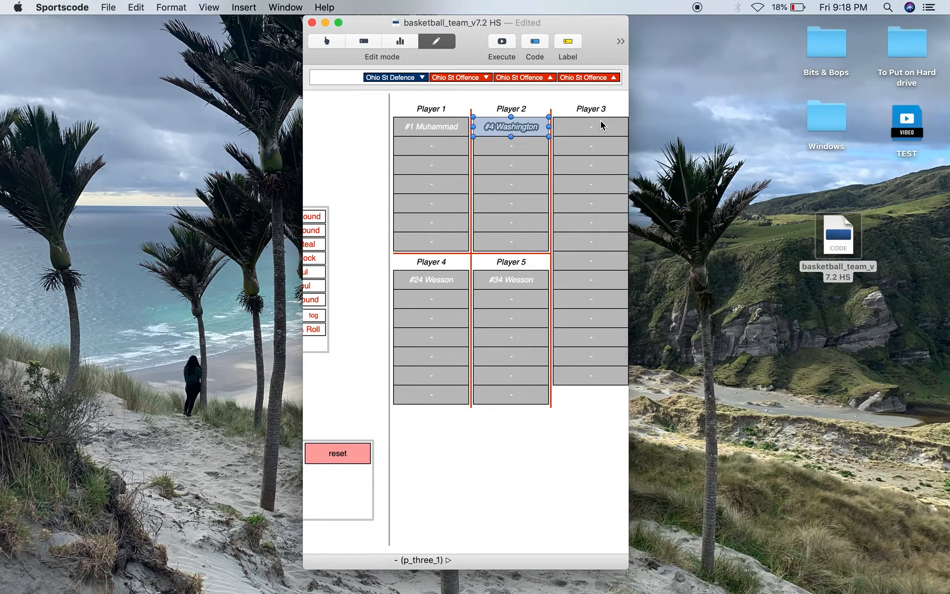
{"action": "right_click", "coordinate": [600, 120]}
{"action": "mouse_move", "coordinate": [627, 153]}
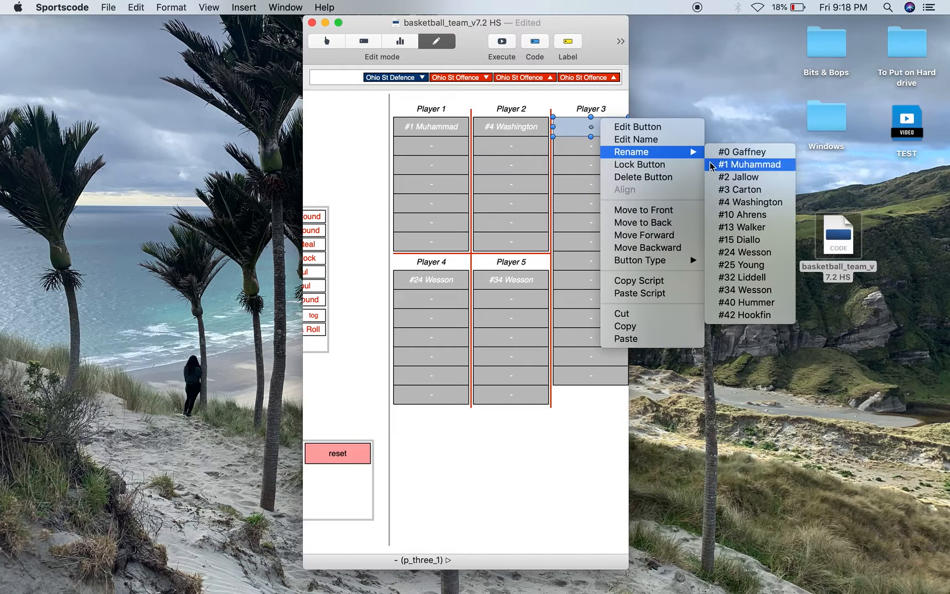
{"action": "left_click", "coordinate": [738, 227]}
- In code mode, activate the five named roster buttons under Player 1 to Player 5 to load them into the player headings
{"action": "key", "text": "super+e"}
{"action": "left_click", "coordinate": [431, 127]}
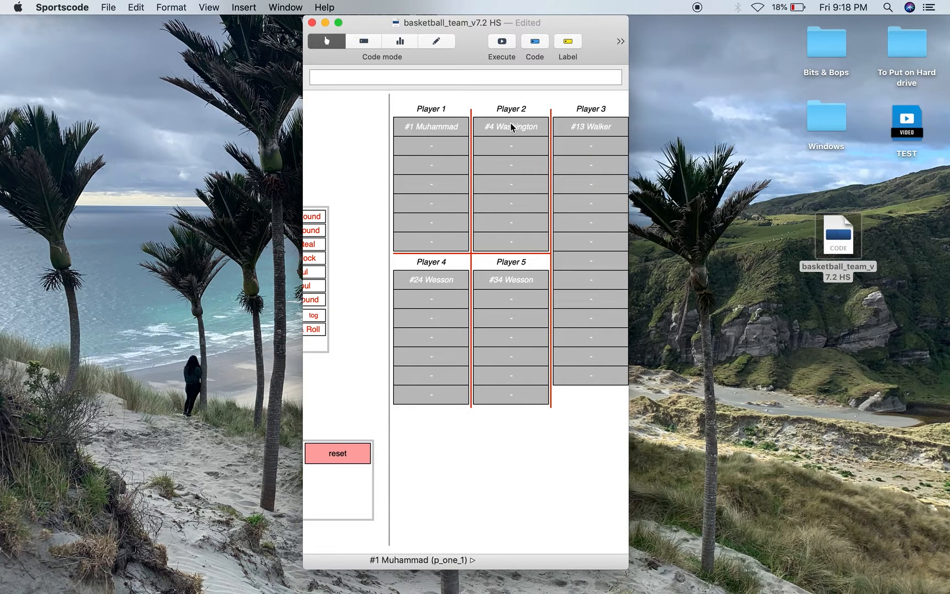
{"action": "left_click", "coordinate": [511, 123]}
{"action": "left_click", "coordinate": [591, 126]}
{"action": "left_click", "coordinate": [424, 273]}
{"action": "left_click", "coordinate": [506, 280]}
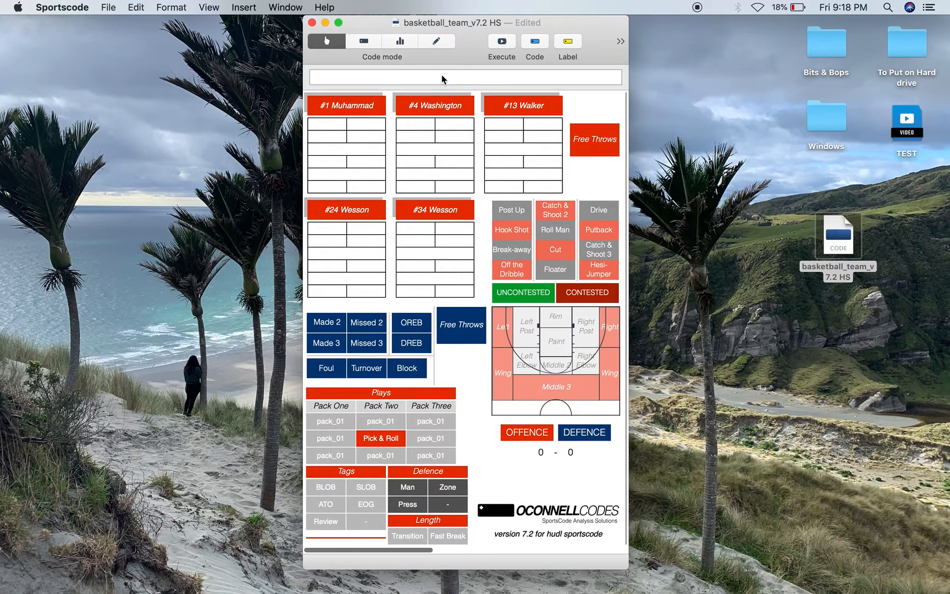
- Switch through Pack One, Pack Two and Pack Three in code mode to check how the play buttons change
{"action": "left_click", "coordinate": [450, 43]}
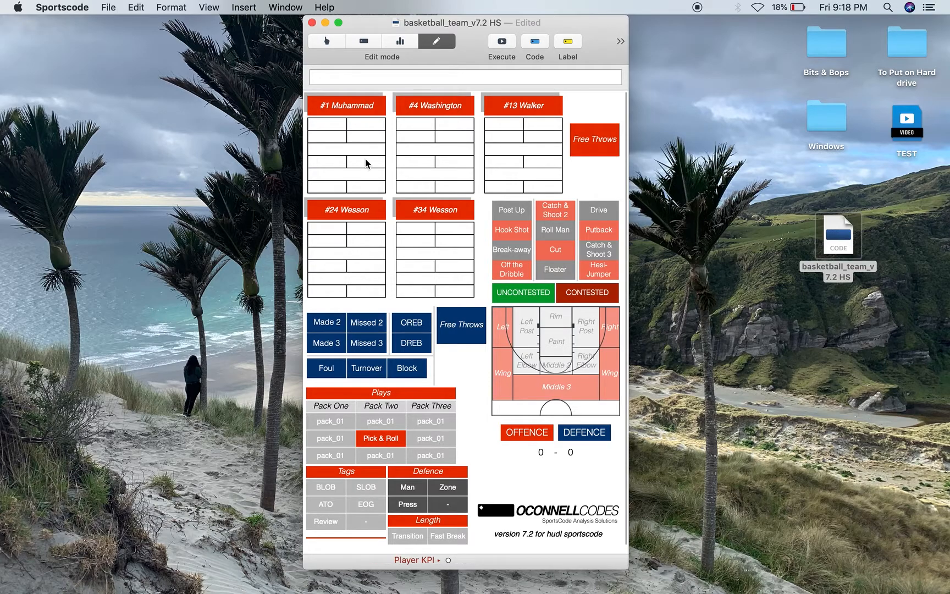
{"action": "left_click", "coordinate": [327, 41]}
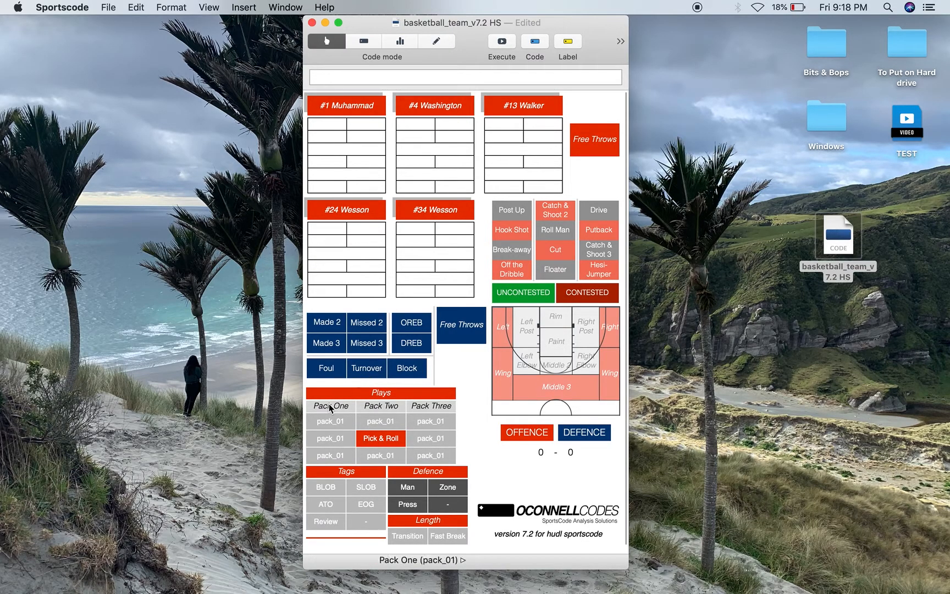
{"action": "left_click", "coordinate": [371, 407]}
{"action": "left_click", "coordinate": [438, 411]}
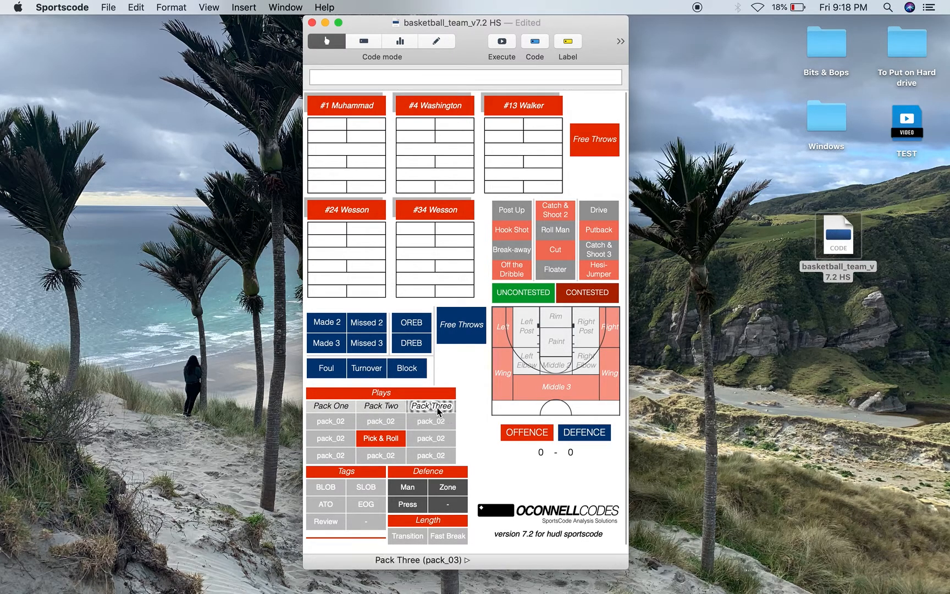
{"action": "left_click", "coordinate": [330, 407]}
{"action": "left_click", "coordinate": [379, 407]}
{"action": "left_click", "coordinate": [408, 409]}
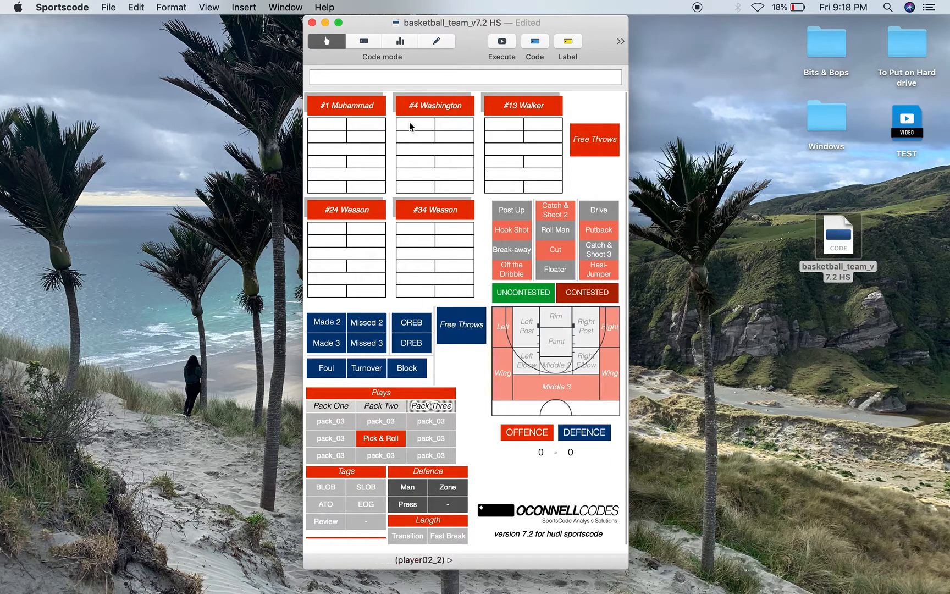
- In edit mode, open the rename script of the first play button under Pack One and enlarge the Inspector
{"action": "left_click", "coordinate": [429, 43]}
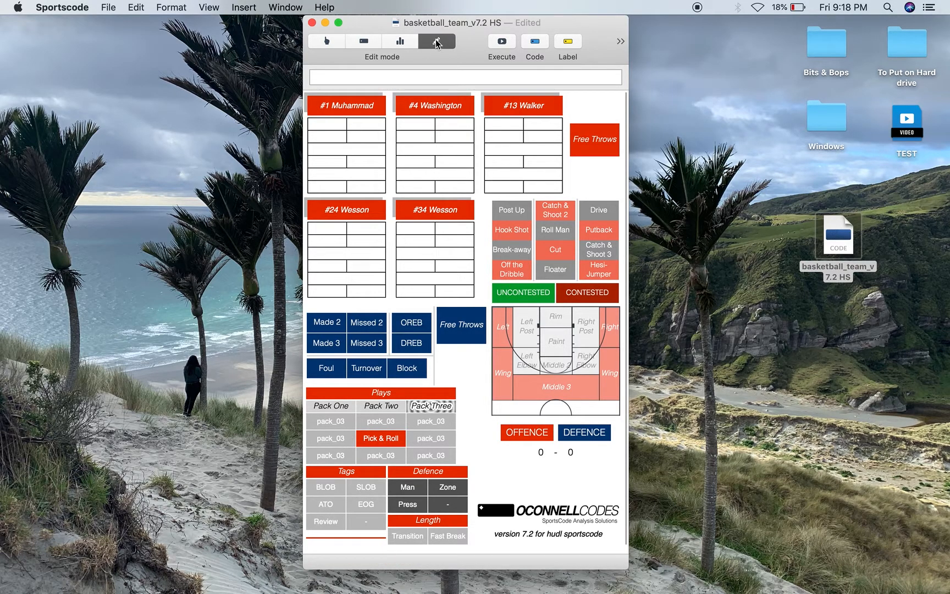
{"action": "left_click", "coordinate": [340, 421]}
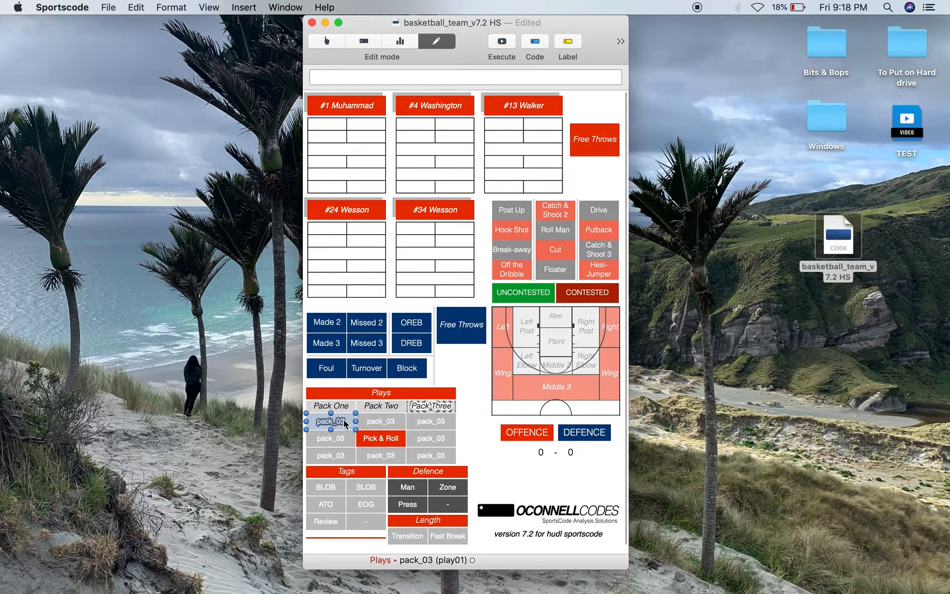
{"action": "double_click", "coordinate": [341, 421]}
{"action": "left_click", "coordinate": [363, 38]}
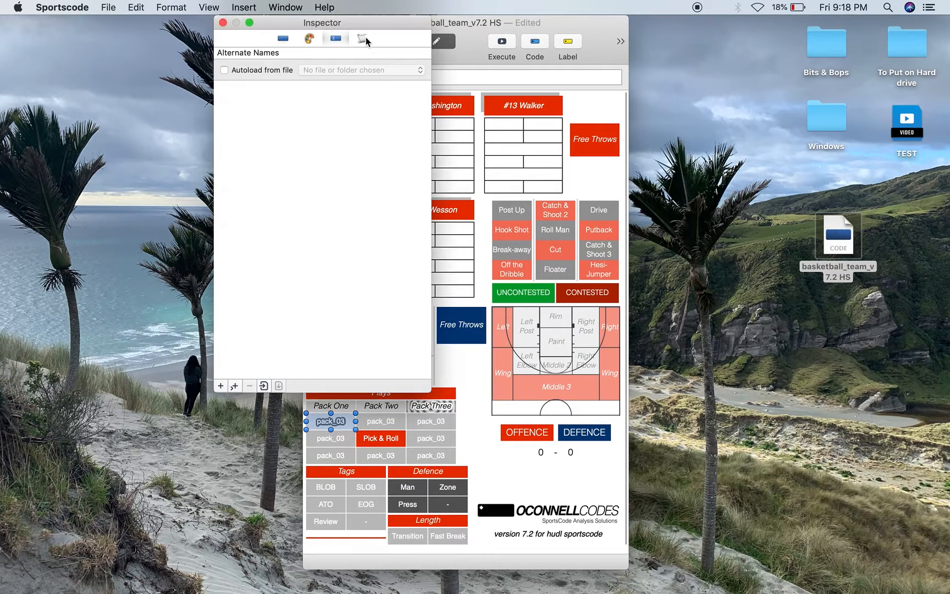
{"action": "left_click_drag", "start_coordinate": [432, 392], "coordinate": [551, 443]}
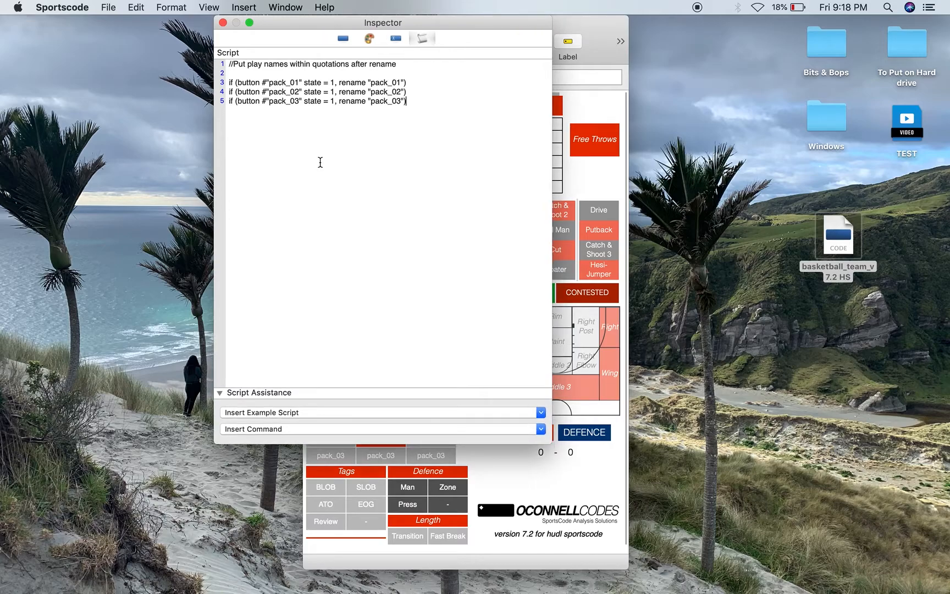
{"action": "scroll", "coordinate": [252, 63], "scroll_direction": "up", "scroll_amount": 2}
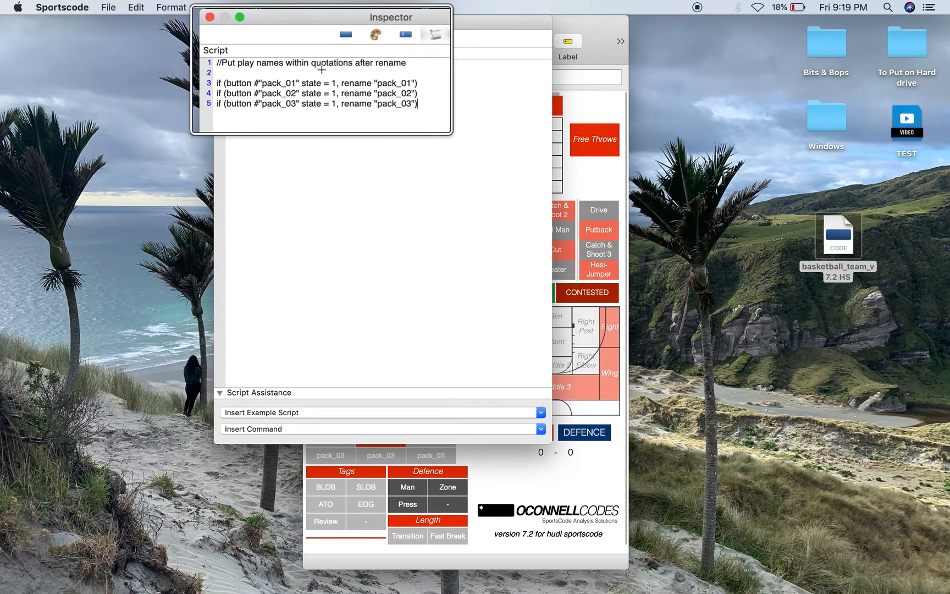
{"action": "scroll", "coordinate": [321, 70], "scroll_direction": "up", "scroll_amount": 3}
{"action": "scroll", "coordinate": [386, 90], "scroll_direction": "up", "scroll_amount": 3}
{"action": "scroll", "coordinate": [386, 90], "scroll_direction": "down", "scroll_amount": 5}
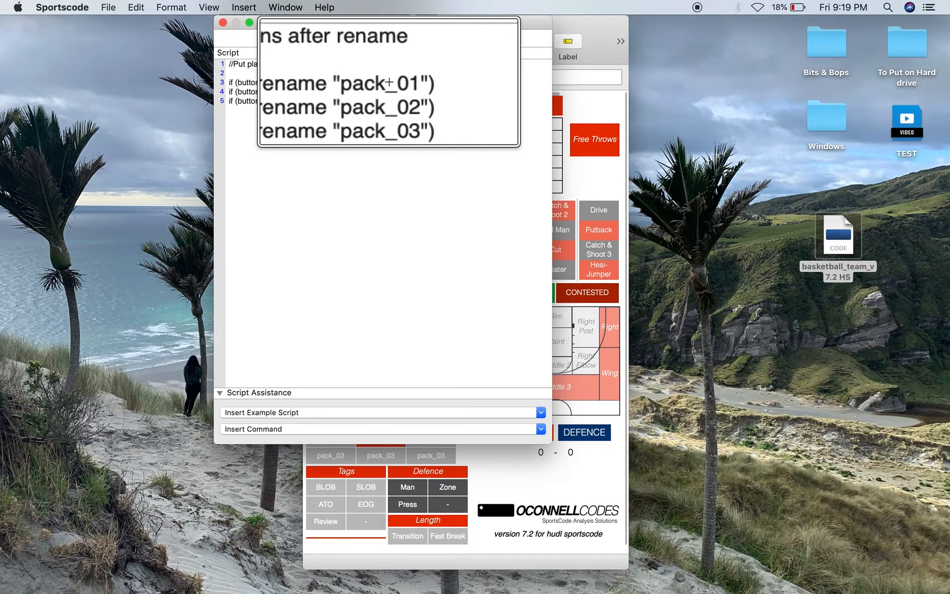
- Set the script's rename values to "Horns" for pack_01, "Sloppy" for pack_02 and "Flow" for pack_03, and close the Inspector
{"action": "left_click_drag", "start_coordinate": [400, 82], "coordinate": [372, 83]}
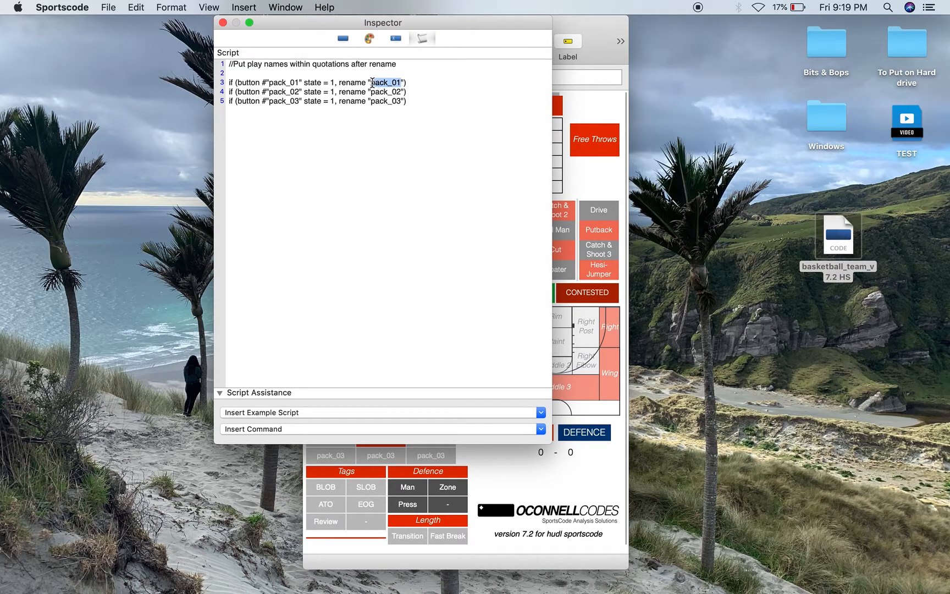
{"action": "type", "text": "Horns"}
{"action": "left_click_drag", "start_coordinate": [401, 92], "coordinate": [376, 93]}
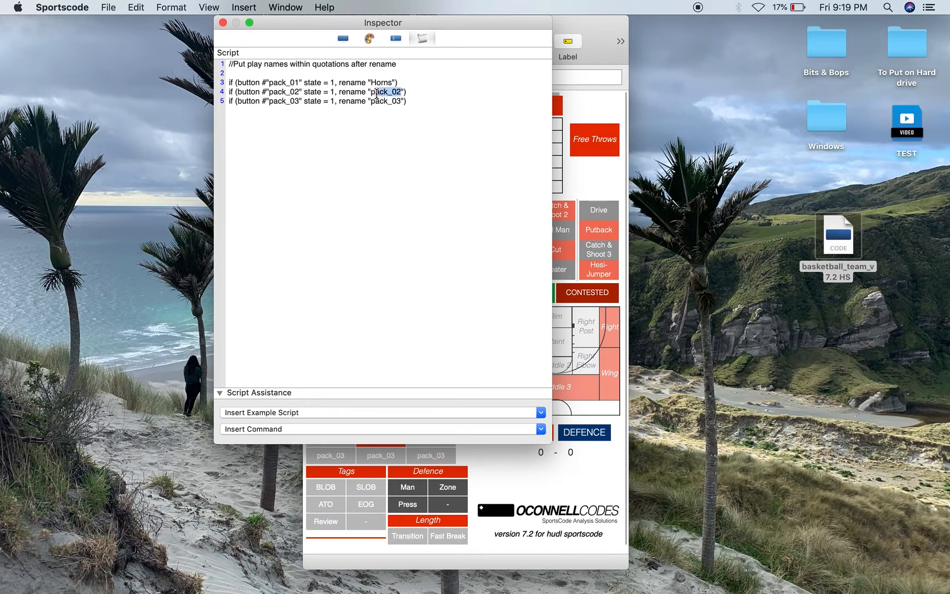
{"action": "type", "text": "Stoppy"}
{"action": "left_click_drag", "start_coordinate": [401, 101], "coordinate": [373, 101]}
{"action": "type", "text": "Flow"}
{"action": "left_click", "coordinate": [223, 22]}
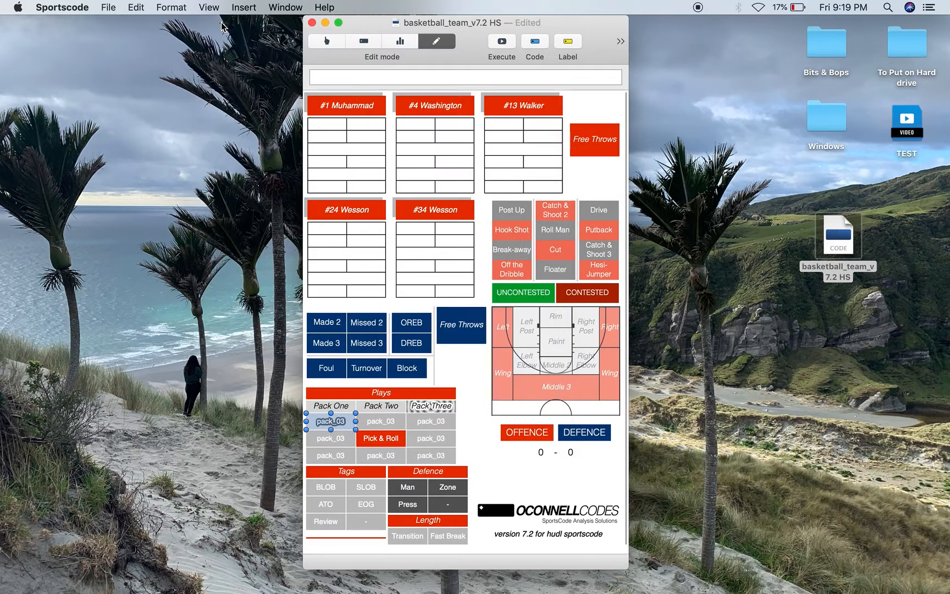
- Switch through the three packs in code mode to check the first play button's names, deactivate Pack Three and return to edit mode
{"action": "left_click", "coordinate": [311, 47]}
{"action": "left_click", "coordinate": [333, 405]}
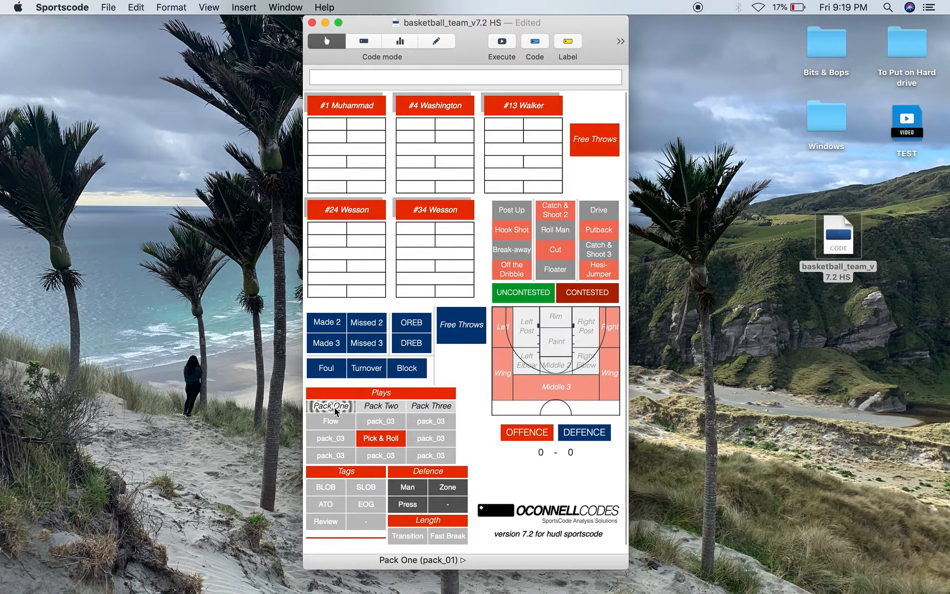
{"action": "left_click", "coordinate": [374, 408]}
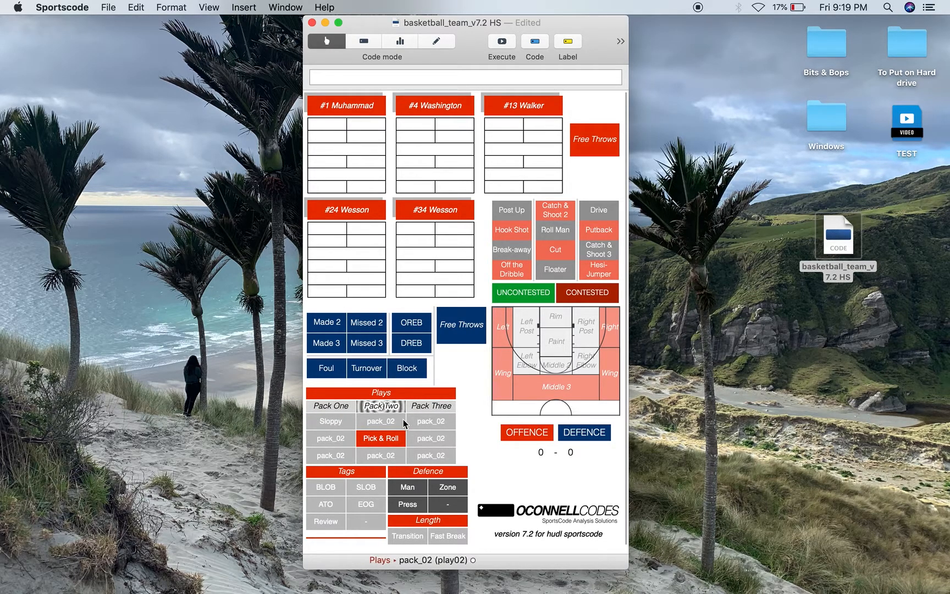
{"action": "left_click", "coordinate": [428, 405]}
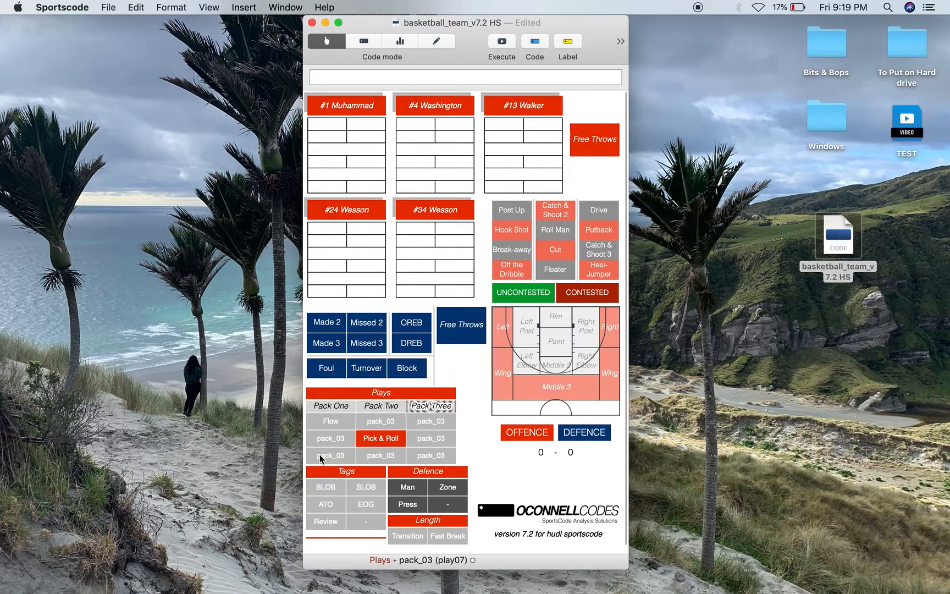
{"action": "left_click", "coordinate": [427, 406]}
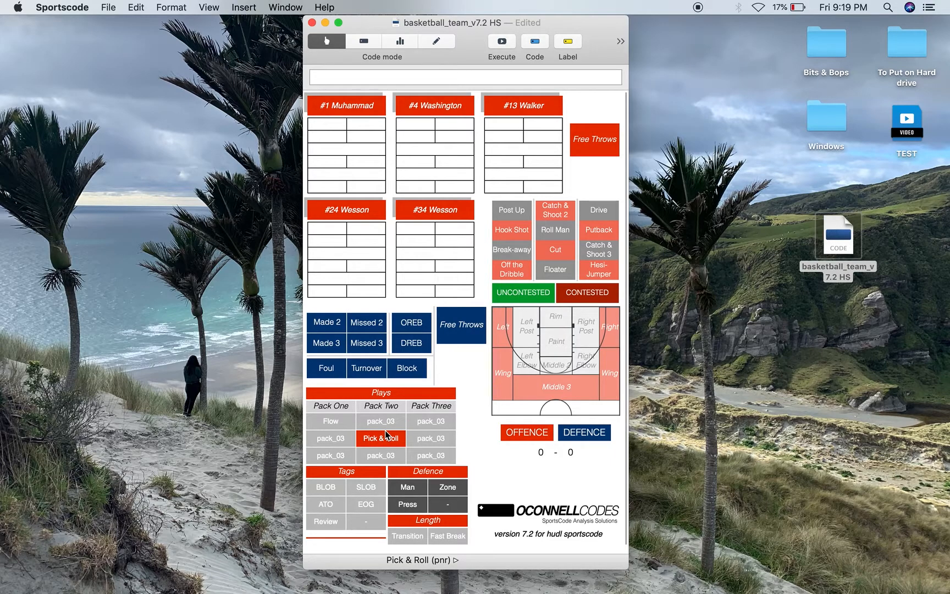
{"action": "left_click", "coordinate": [437, 42]}
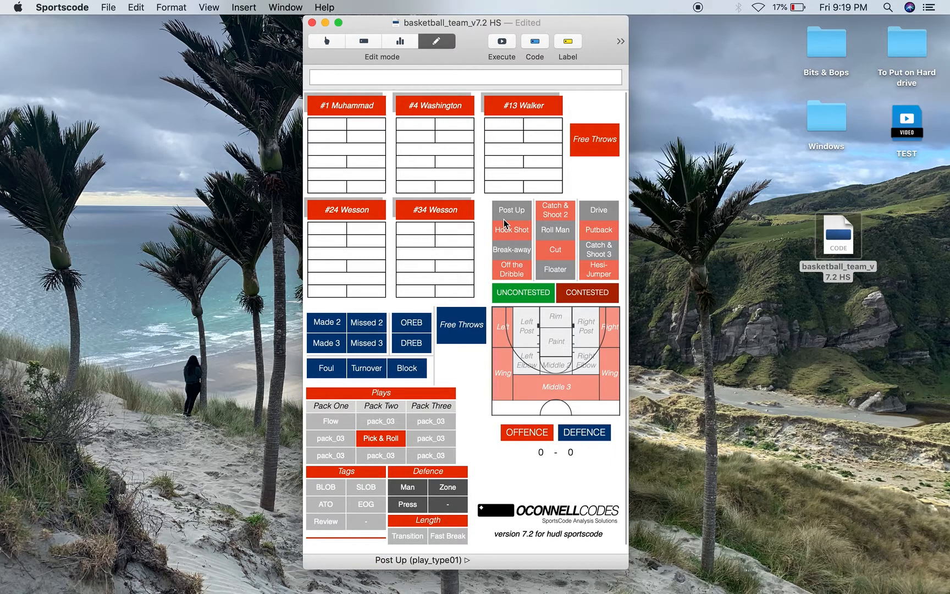